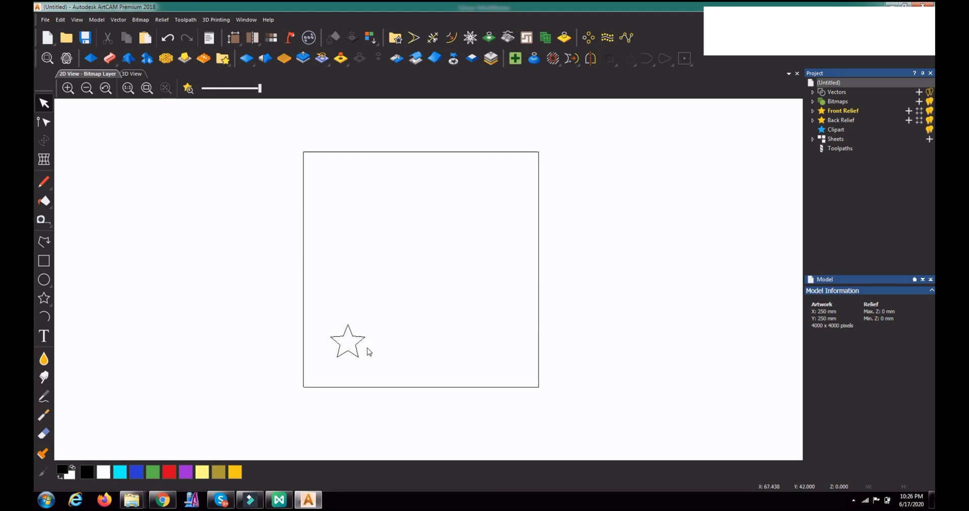
- Select the star and set up a block copy with gaps of 10 mm in X and 20 mm in Y
left_click_drag(379, 365, 318, 320)
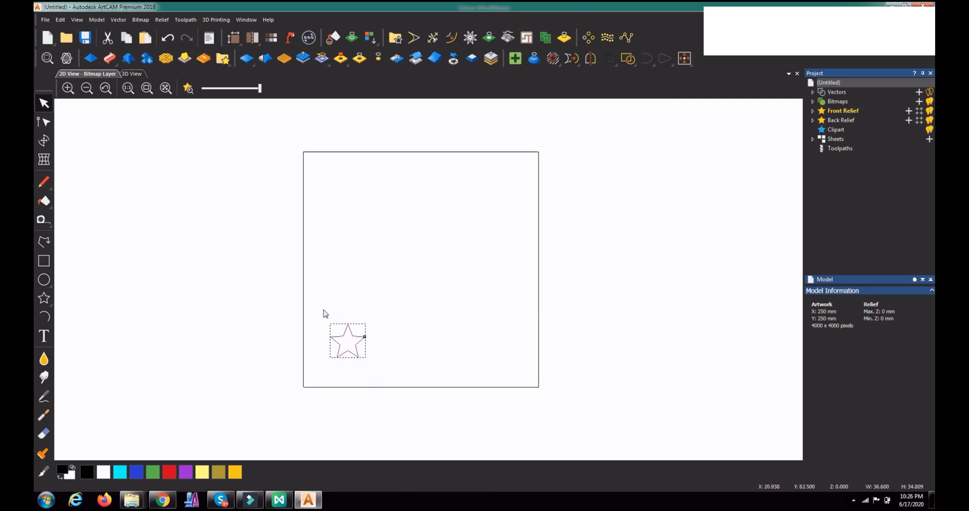
left_click(589, 40)
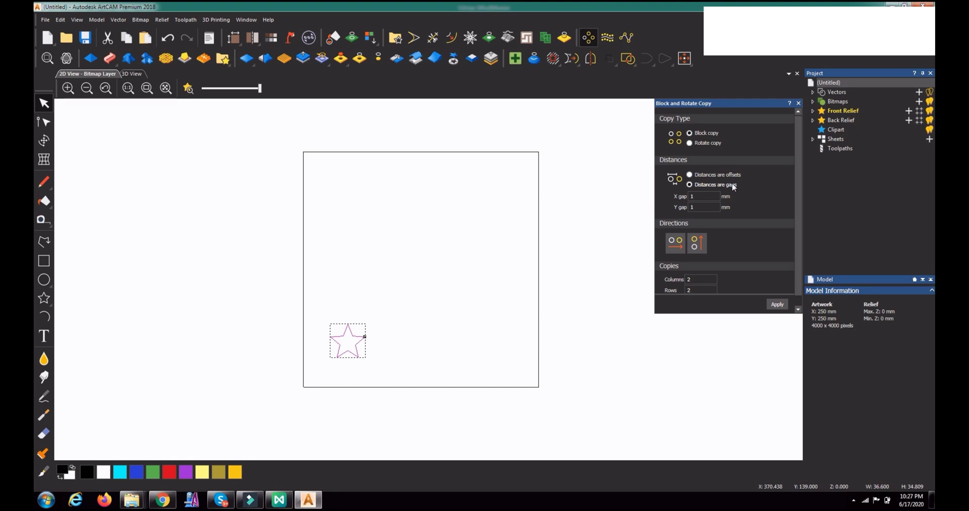
double_click(699, 196)
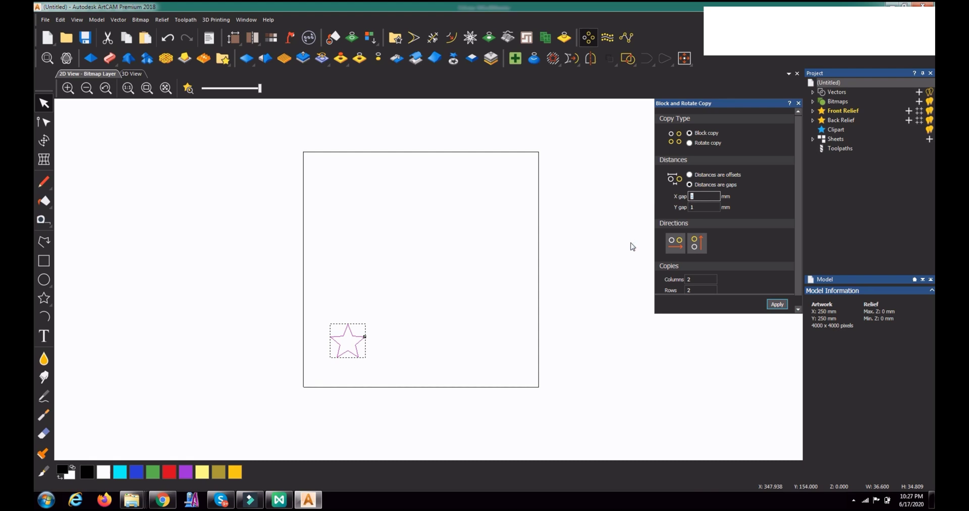
double_click(698, 207)
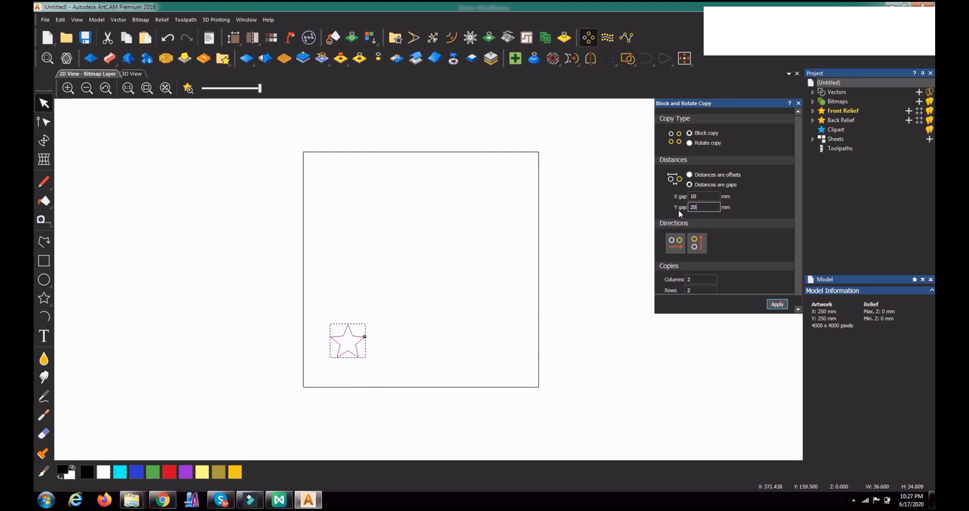
- Try the block copy of the star with 6 columns and 4 rows, and undo it
left_click(689, 280)
double_click(695, 280)
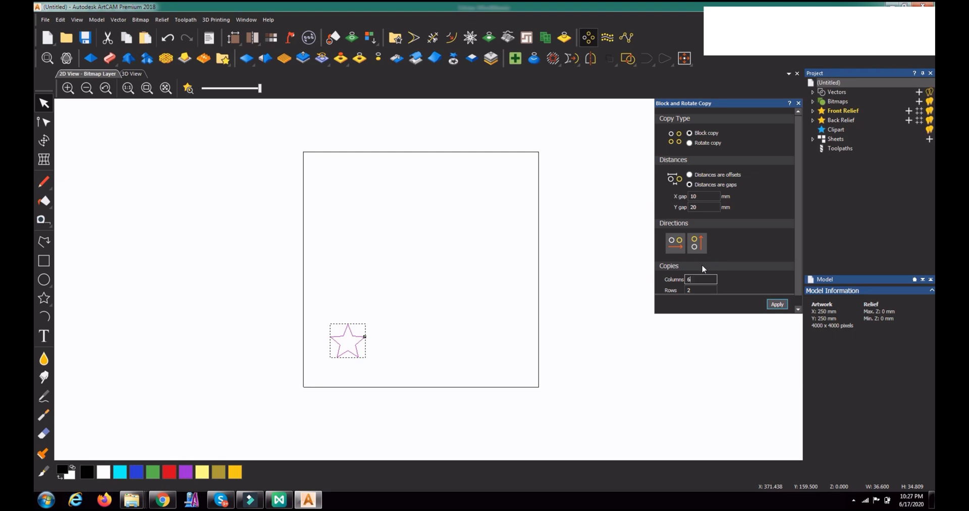
double_click(697, 290)
type("4")
left_click(776, 305)
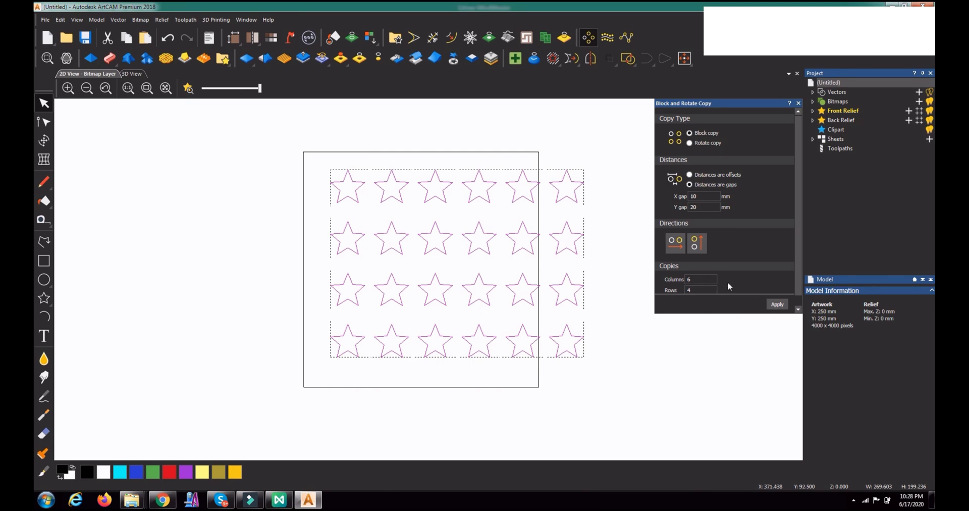
key("ctrl+z")
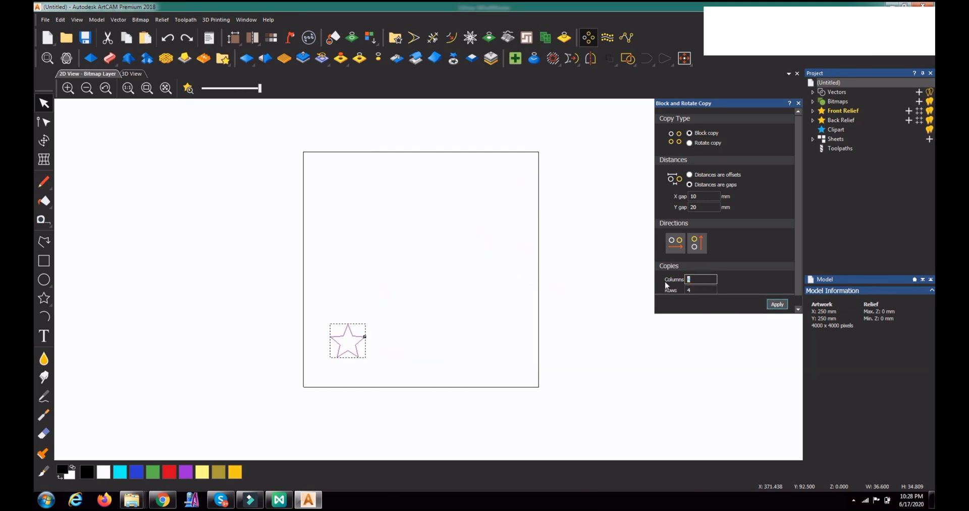
- Try the block copy of the star with 4 columns and 6 rows, and undo it
left_click(691, 289)
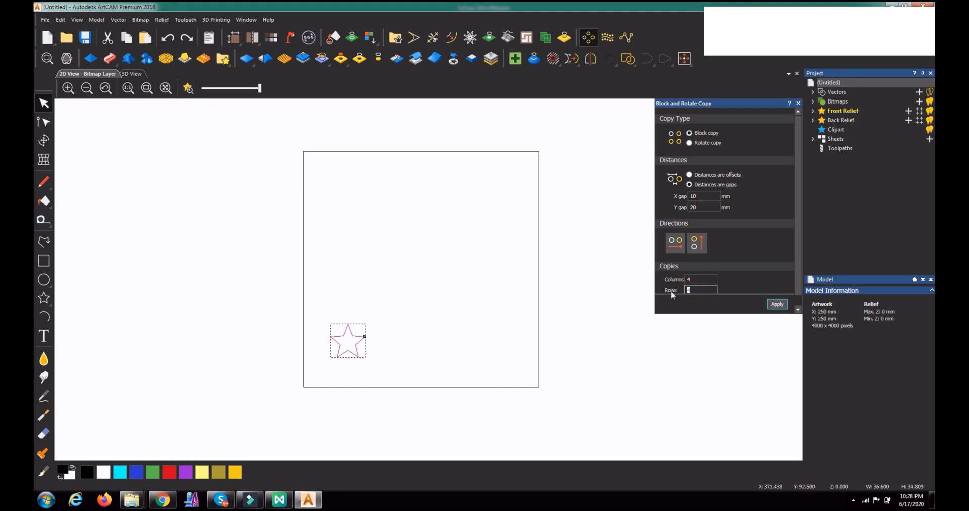
type("6")
left_click(773, 307)
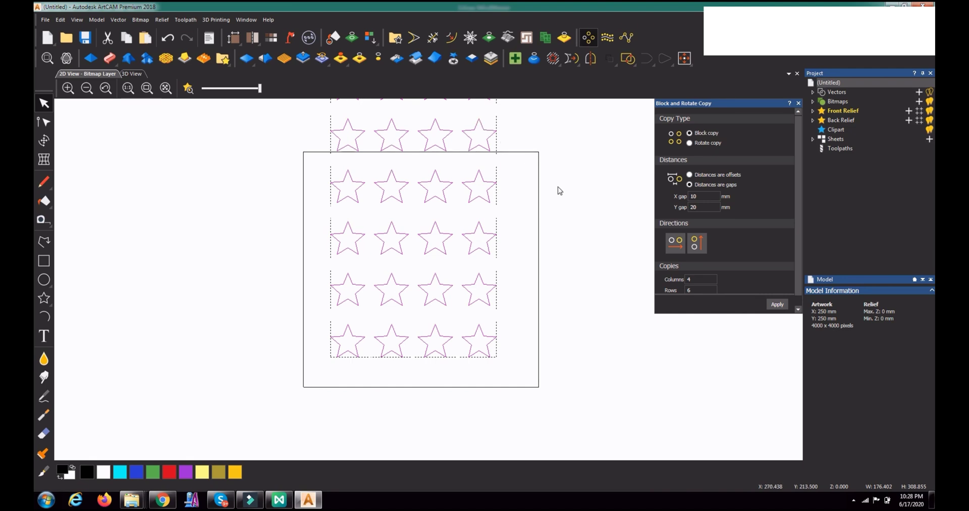
key("ctrl+z")
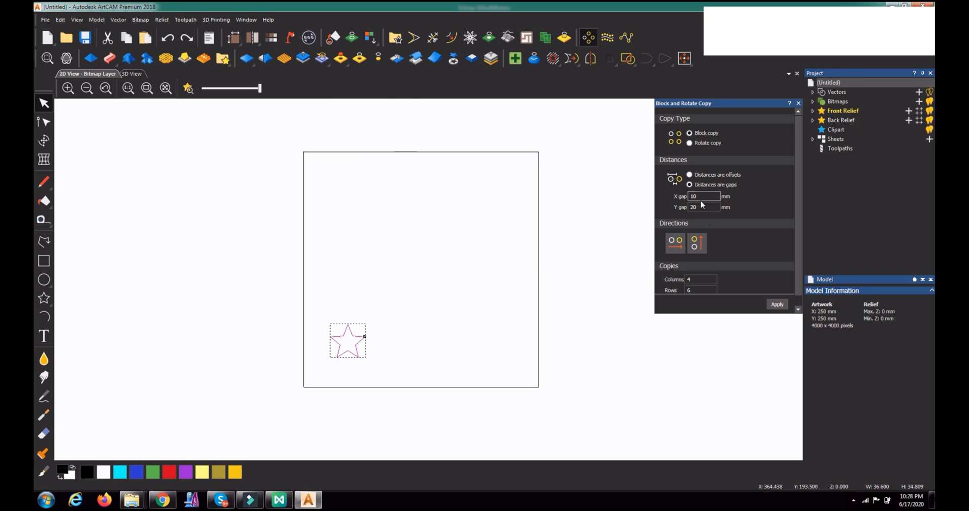
- Set the Y gap to 10 mm and create the block copy of the star
double_click(702, 203)
type("10")
left_click(776, 304)
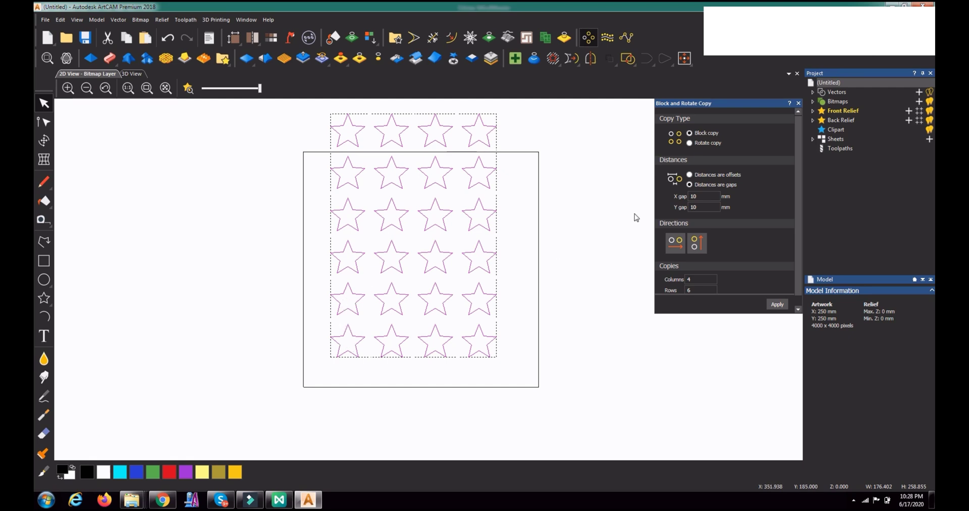
- Undo the star copies and try the block copy with the distances treated as offsets, undoing that too
left_click(689, 175)
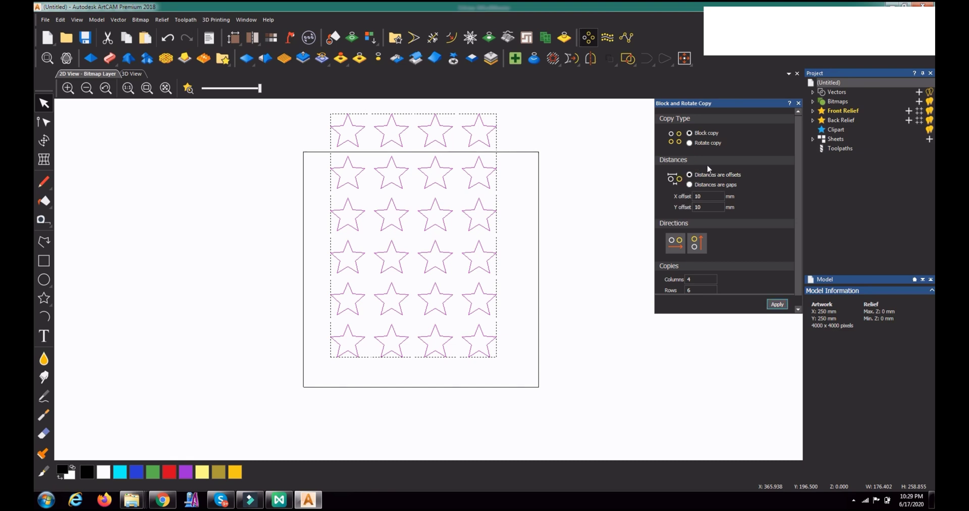
key("ctrl+z")
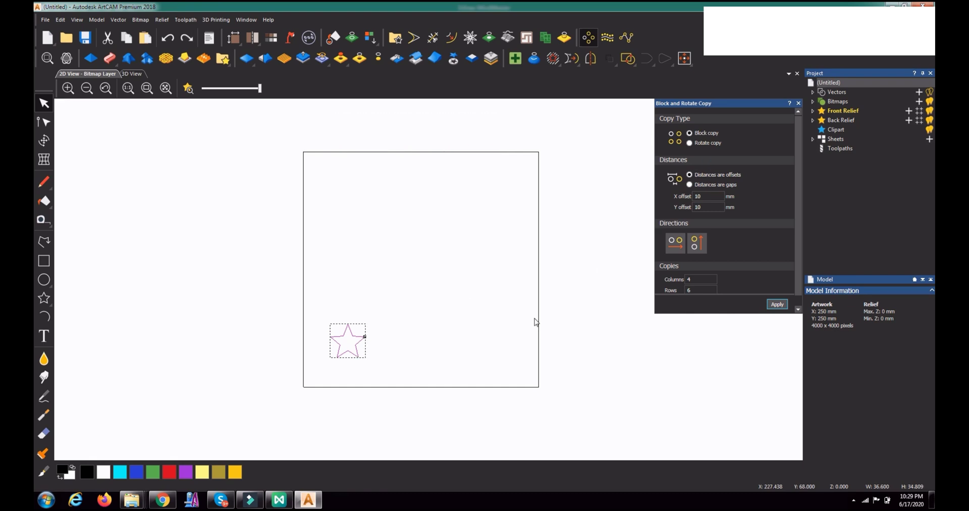
left_click(773, 304)
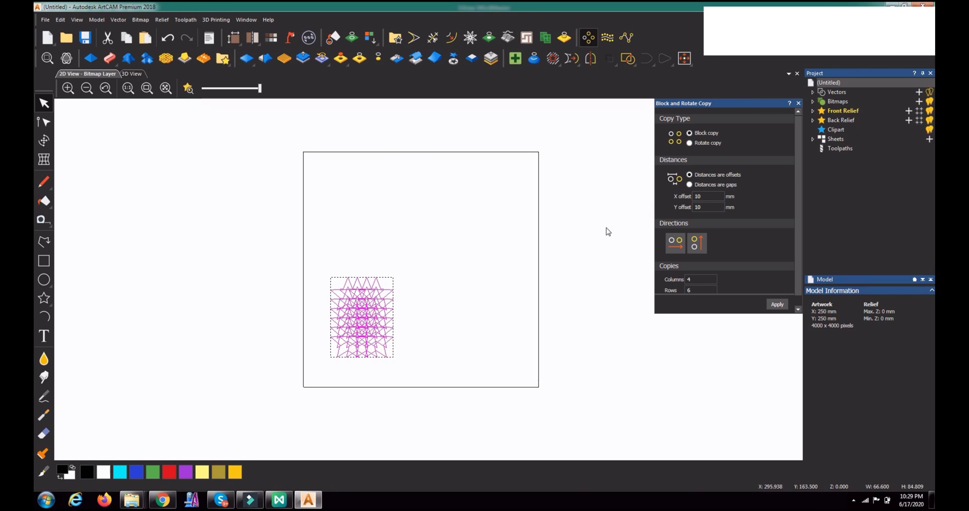
key("ctrl+z")
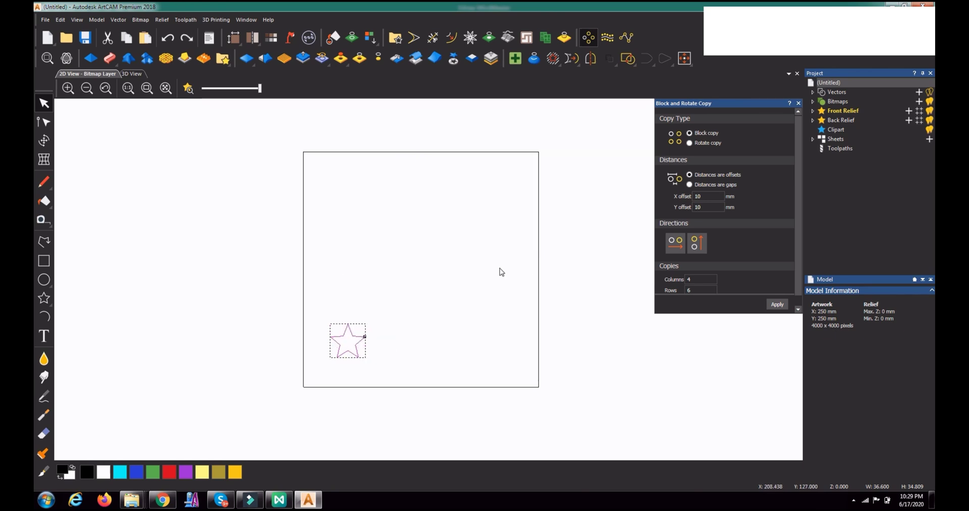
- Try the block copy of the star with X and Y offsets of 100 mm, and undo it
left_click(702, 196)
left_click(702, 196)
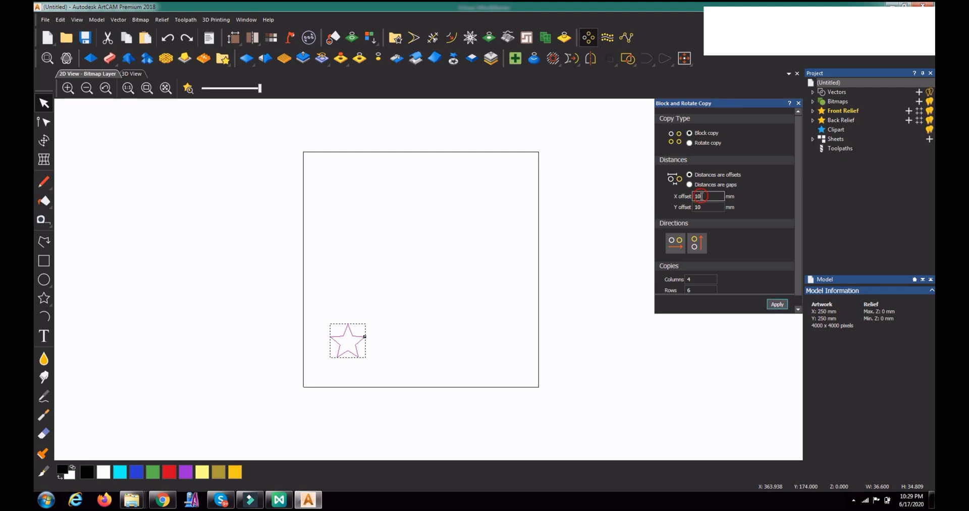
type("0")
left_click(711, 208)
type("0")
left_click(772, 304)
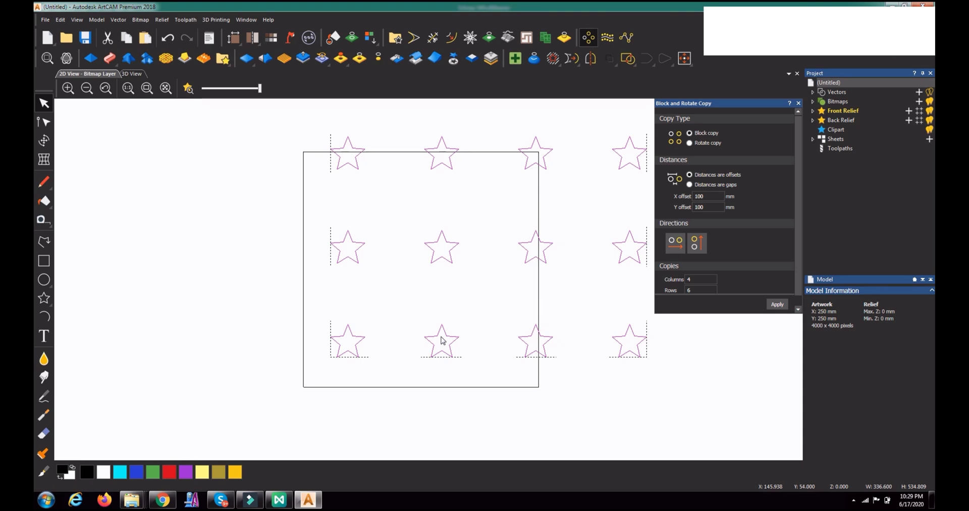
key("ctrl+z")
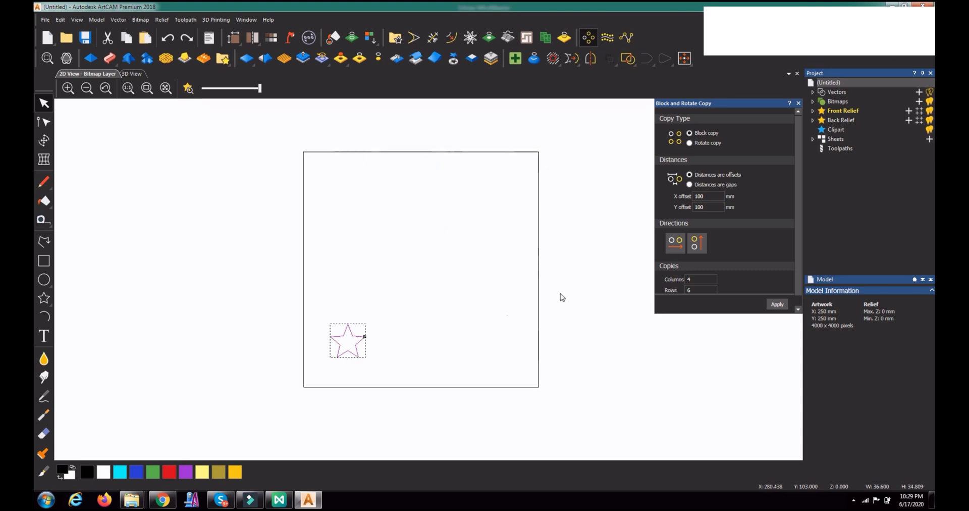
- Try the block copy of the star with X and Y offsets of 50 mm, and undo it
left_click(706, 196)
key("BackSpace")
key("BackSpace")
key("BackSpace")
type("5")
left_click(702, 207)
key("BackSpace")
key("BackSpace")
key("BackSpace")
type("50")
left_click(778, 304)
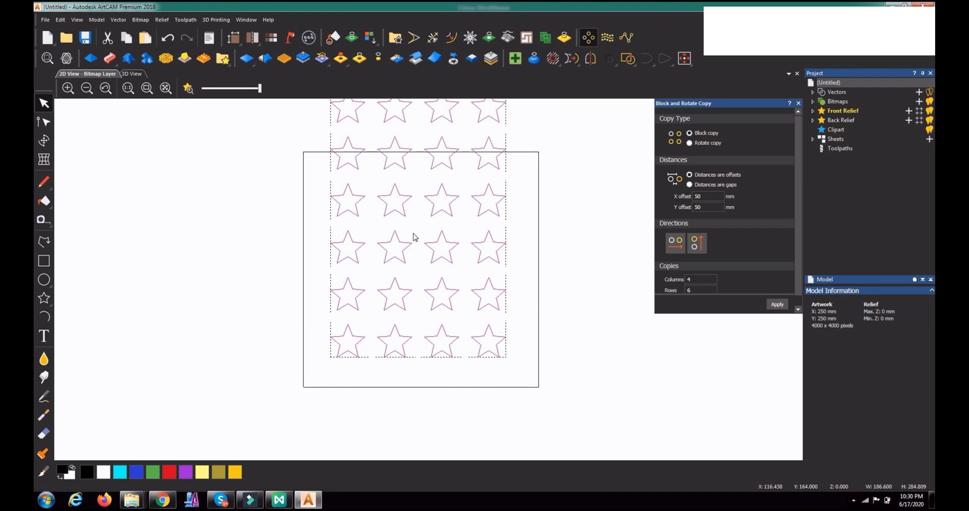
key("ctrl+z")
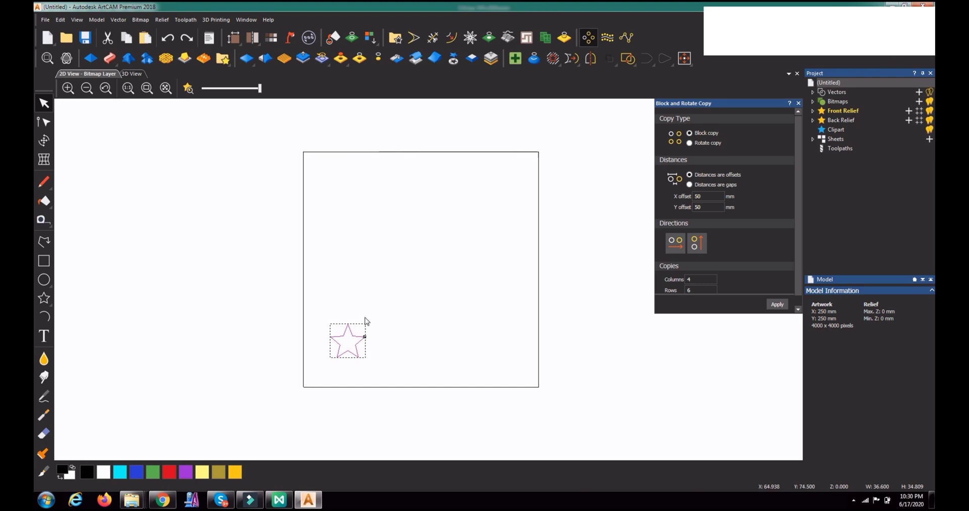
- Try a rotate copy of the star around X 125, Y 125 mm with a total angle of 360 degrees and 10 objects, and undo it
left_click(690, 143)
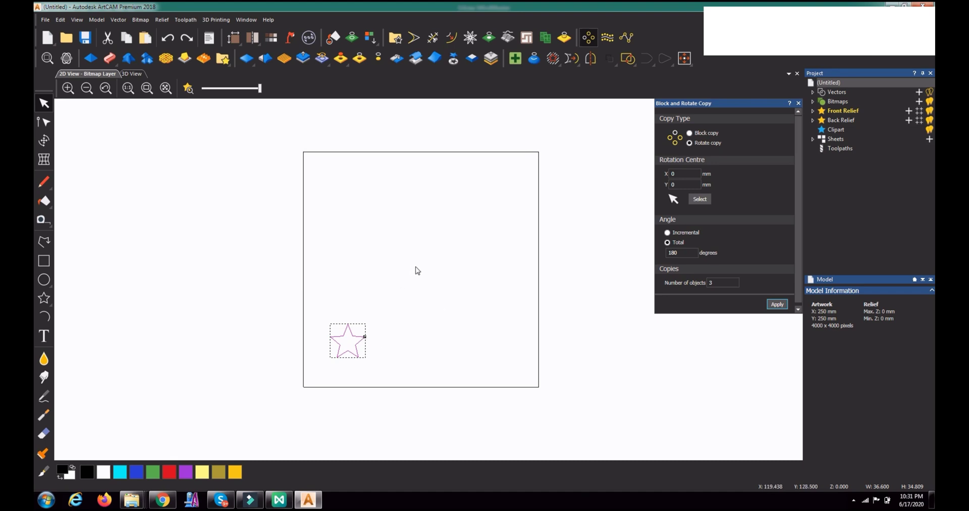
double_click(676, 173)
type("125")
key("Tab")
left_click(667, 243)
double_click(667, 253)
left_click(717, 283)
left_click(778, 304)
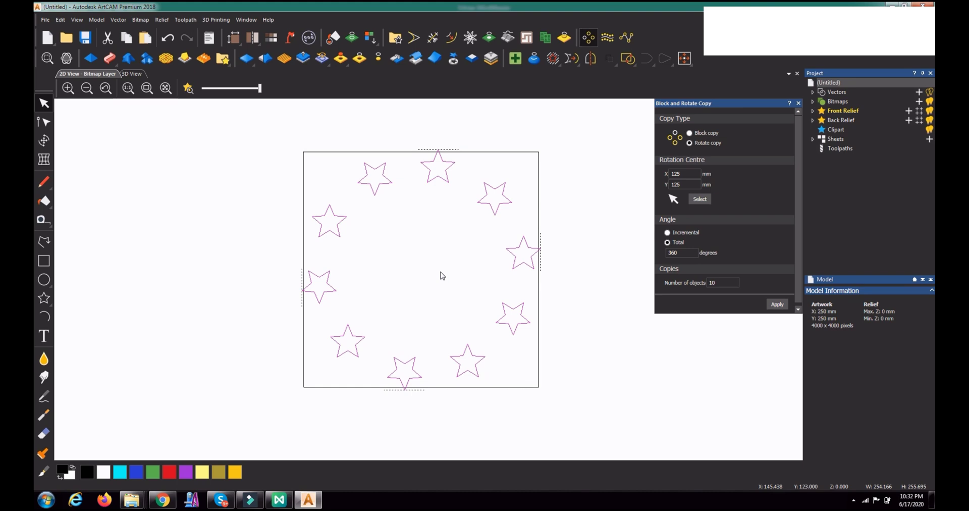
key("ctrl+z")
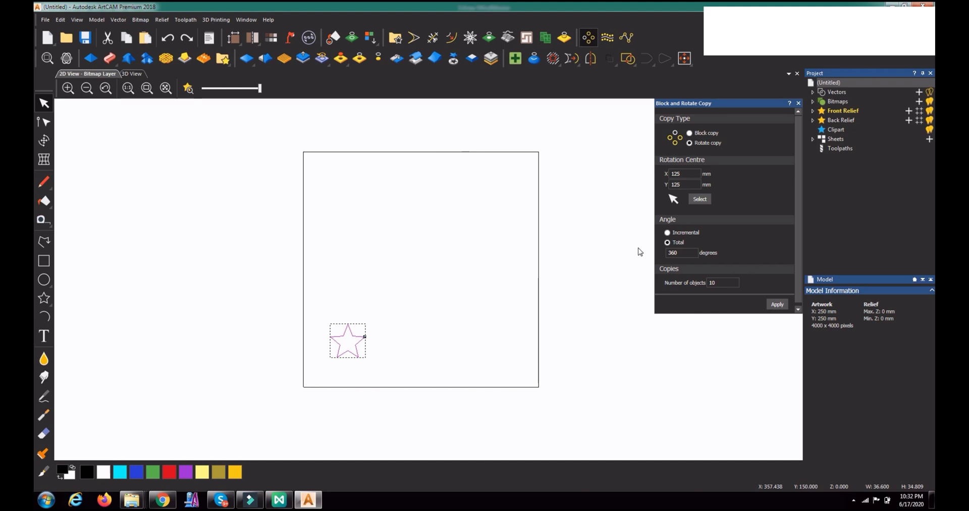
- Rotate-copy the star with an incremental angle of 45 degrees
left_click(667, 233)
left_click(669, 252)
double_click(680, 256)
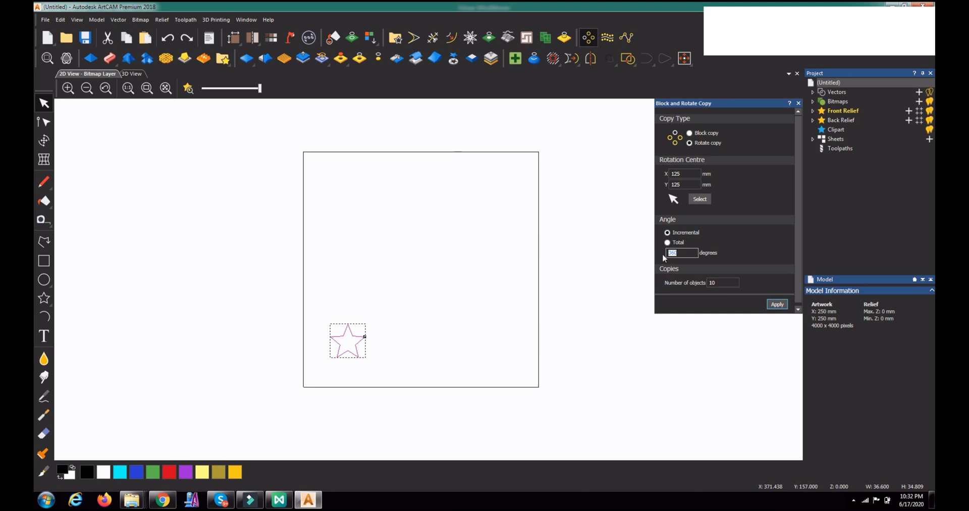
type("45")
left_click(777, 304)
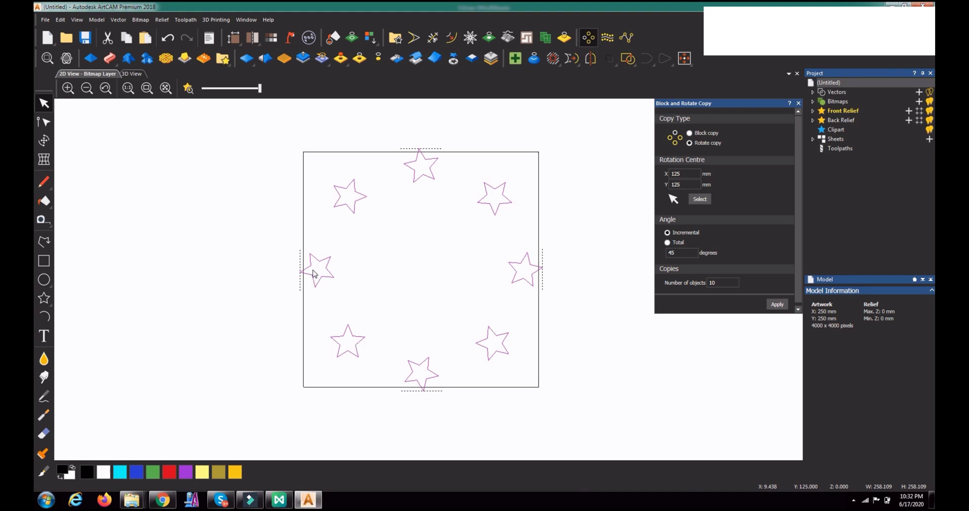
- Move the overlapping lower-left and middle-left stars aside to expose the duplicates, and undo the moves and the rotate copy
left_click(359, 316)
left_click_drag(358, 336, 367, 313)
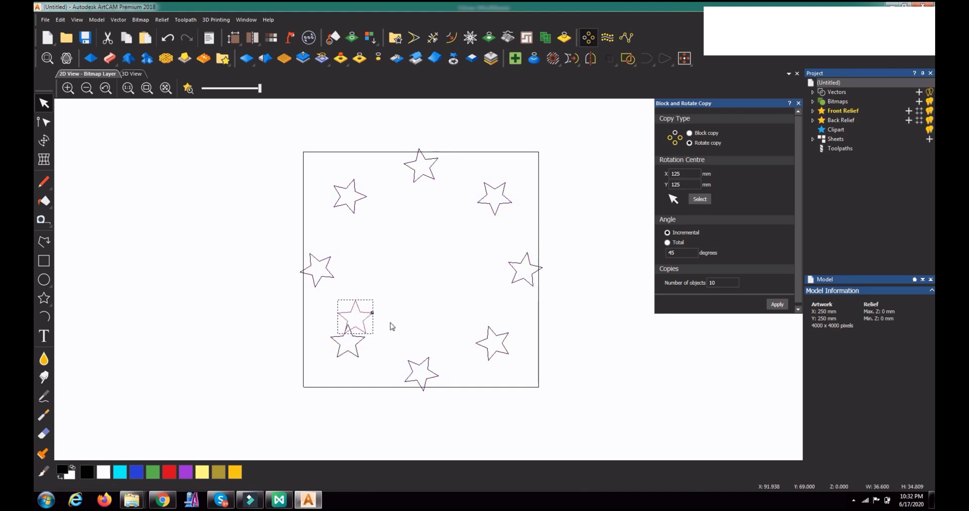
left_click(330, 272)
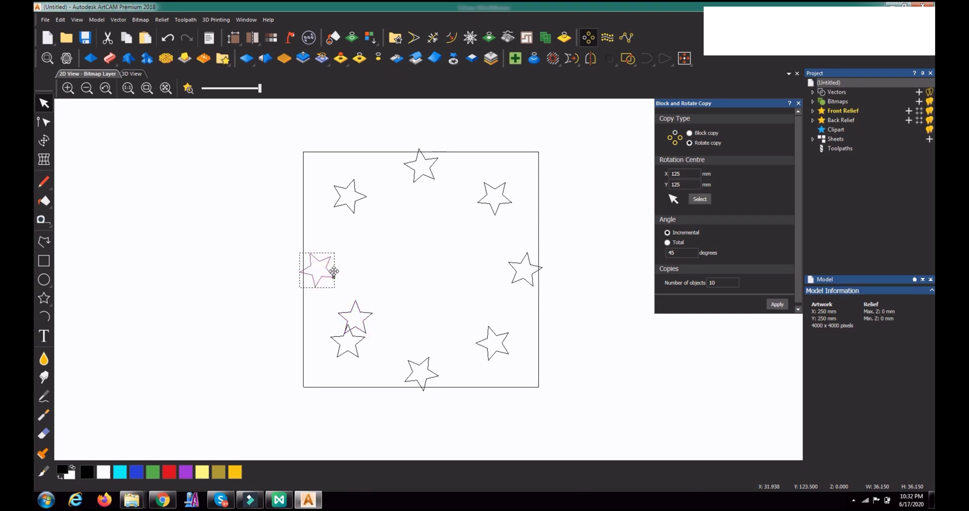
left_click_drag(332, 274, 343, 261)
left_click(357, 266)
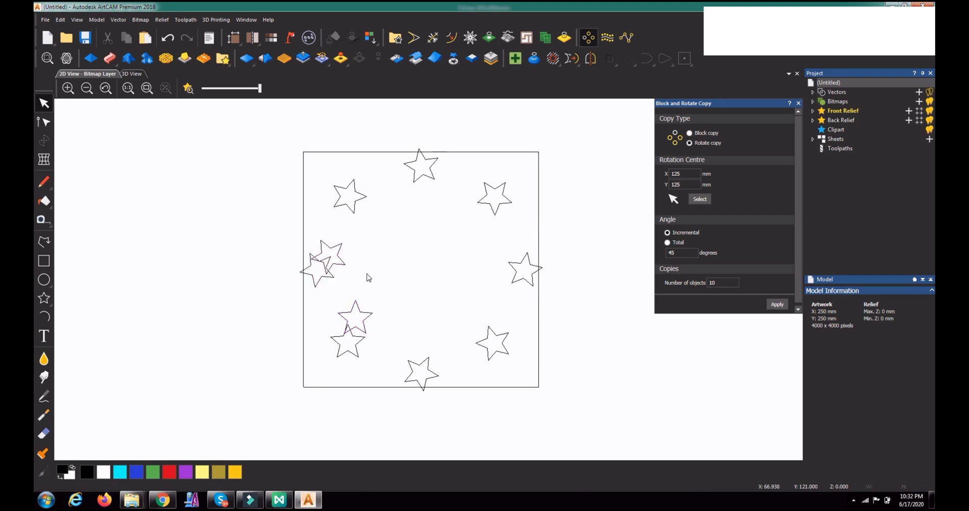
key("ctrl+z")
key("ctrl+z")
key("ctrl+z")
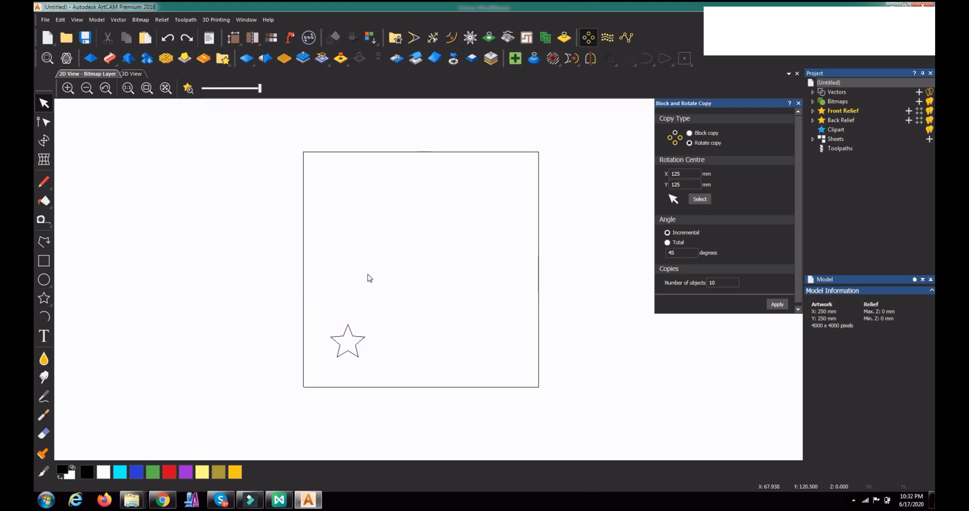
- Reselect the star and try the rotate copy with an incremental angle of 15 degrees, undoing it
left_click(349, 335)
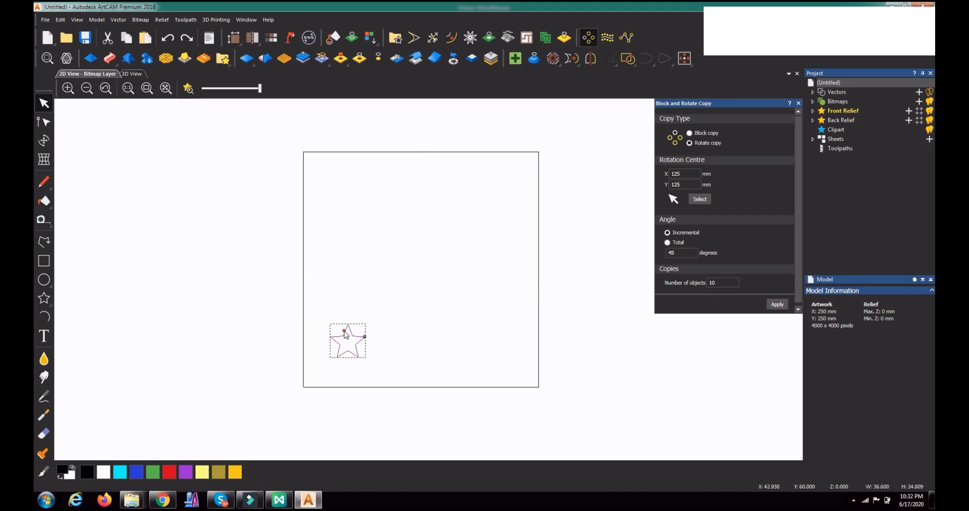
double_click(681, 254)
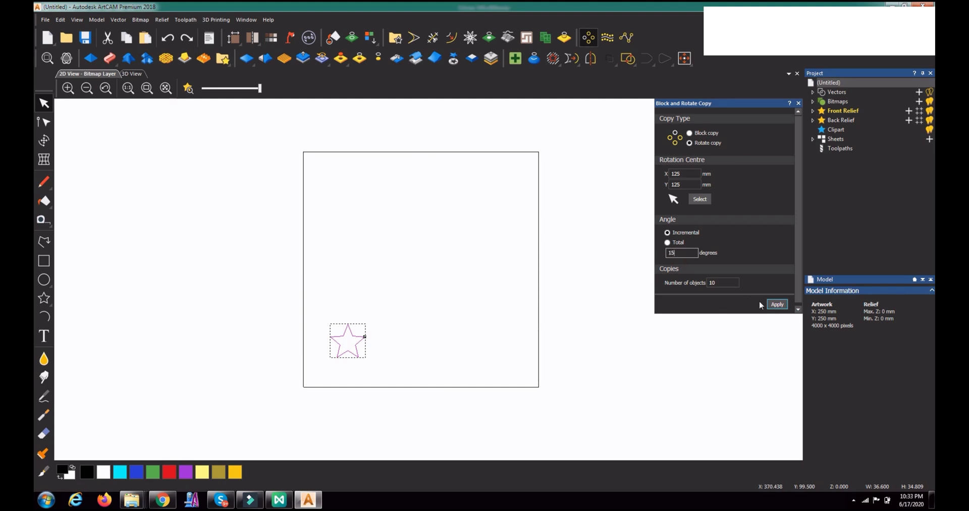
left_click(777, 304)
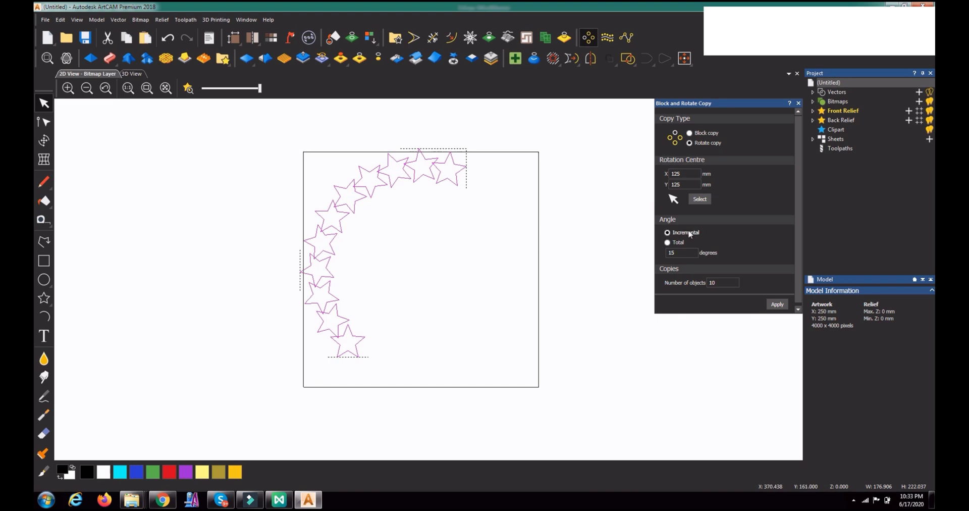
left_click(676, 252)
key("ctrl+z")
- Rotate-copy the star over a total of 360 degrees around a picked centre at X 82.9375, Y 81 mm, and close the copy settings
left_click(667, 242)
double_click(681, 253)
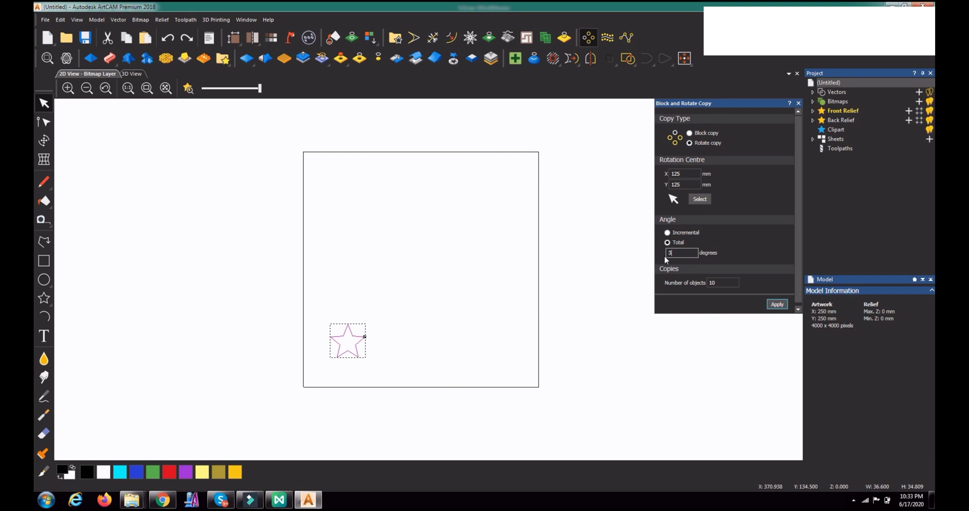
type("360")
left_click(700, 202)
left_click(381, 311)
left_click(686, 173)
left_click(776, 305)
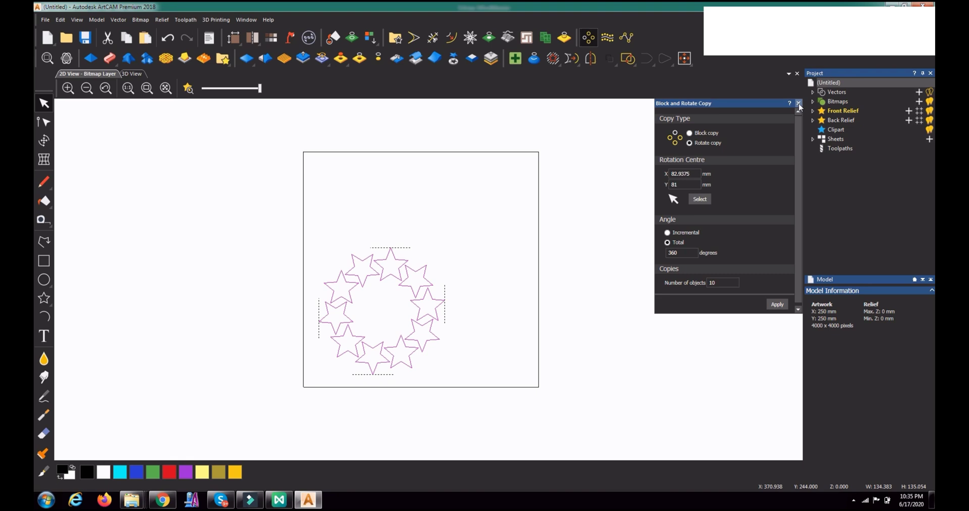
left_click(798, 103)
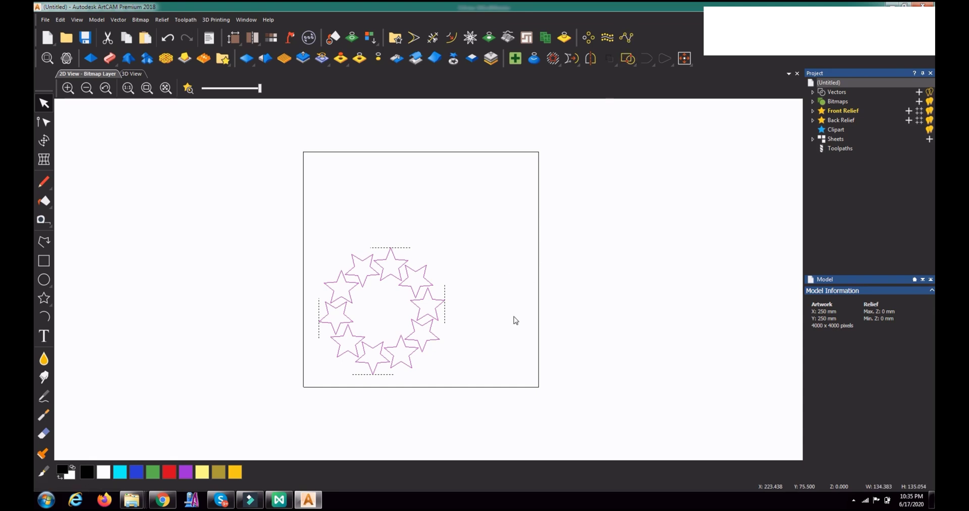
- Undo the ring of stars and draw an open smooth S-shaped polyline, about 163.5 by 219.5 mm, from the artwork's upper right to lower left
key("ctrl+z")
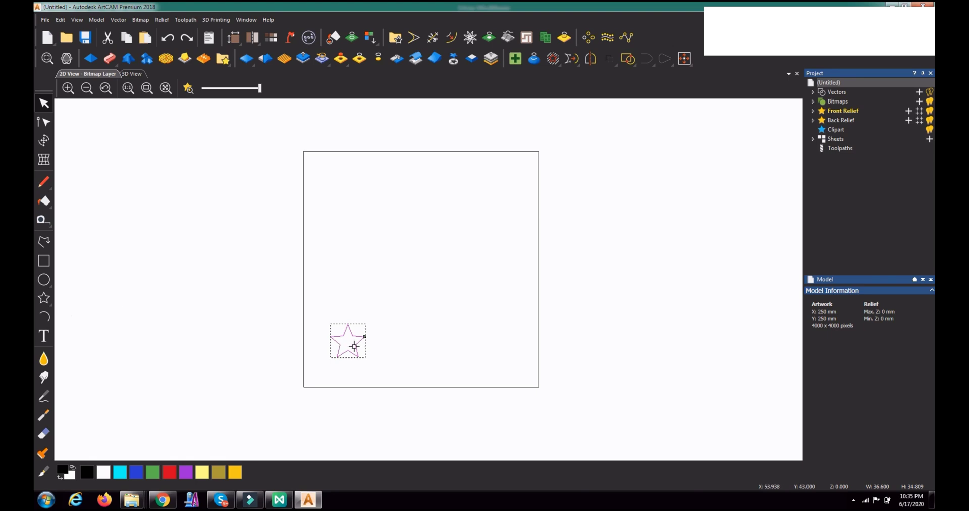
left_click(44, 241)
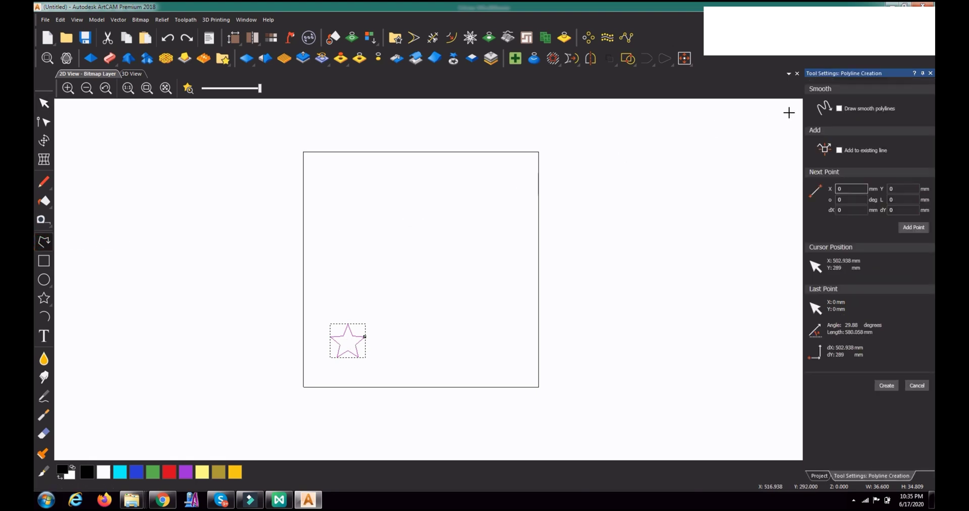
left_click(839, 108)
left_click(504, 176)
left_click(437, 287)
left_click(350, 382)
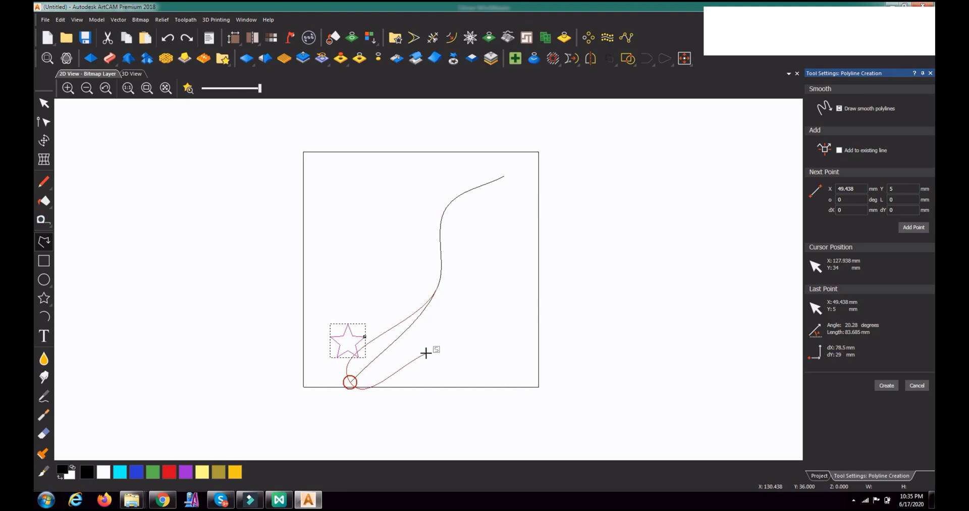
right_click(432, 347)
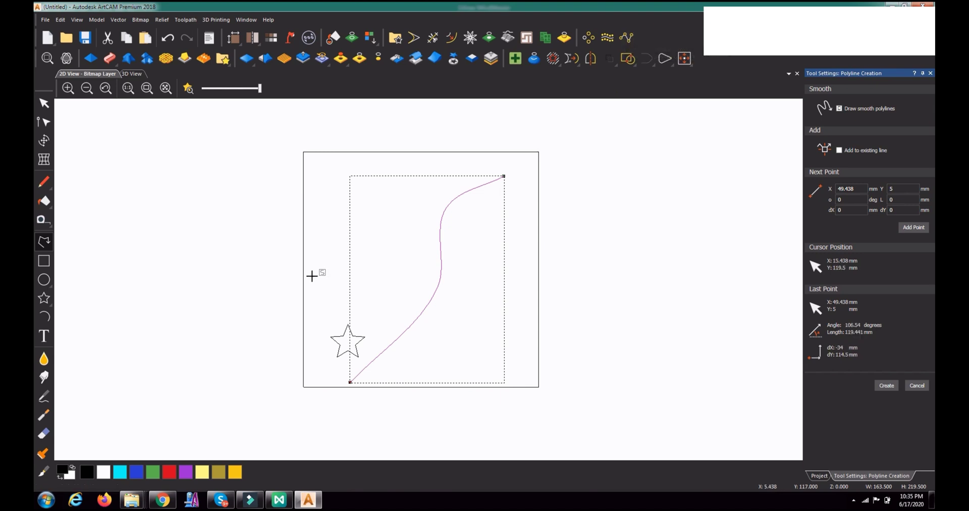
left_click(44, 104)
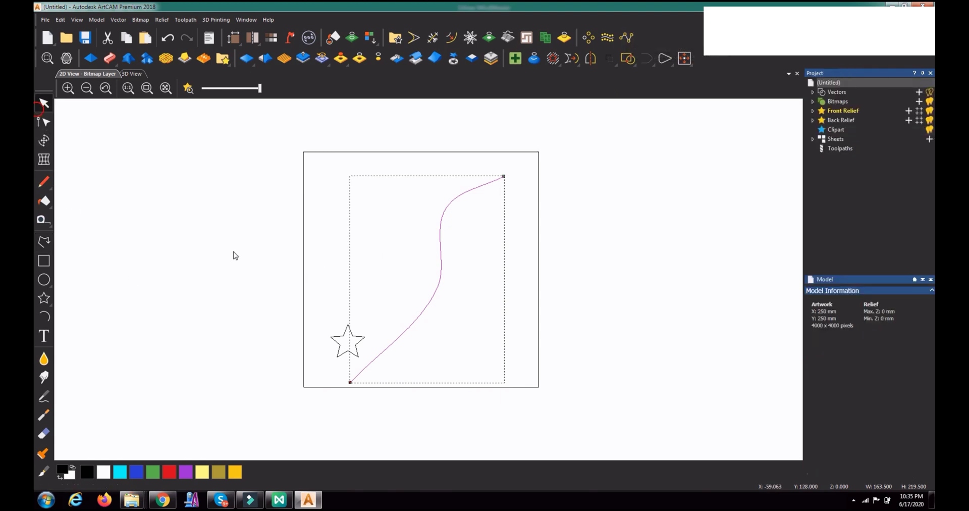
- Try Paste Along a Curve with the star and the smooth polyline, using 7 copies by number, and undo the paste
left_click(364, 337)
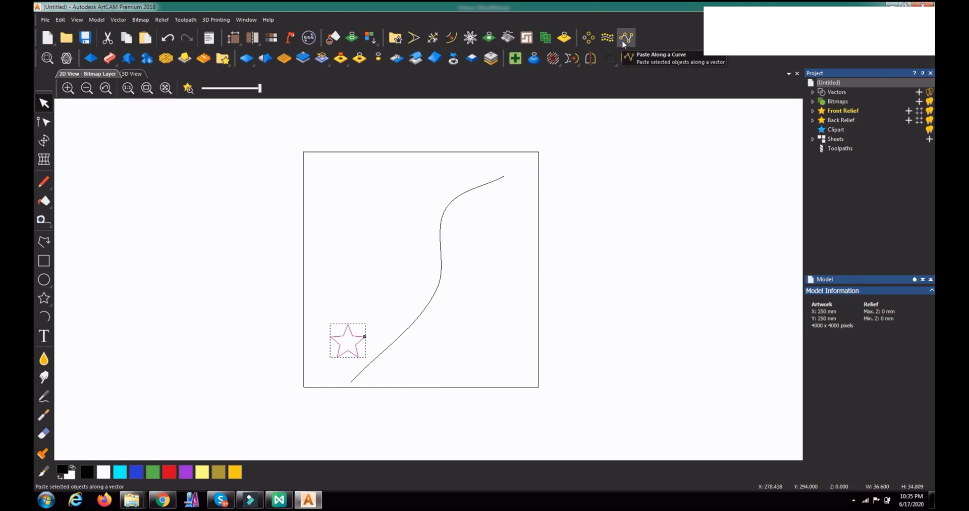
left_click(624, 39)
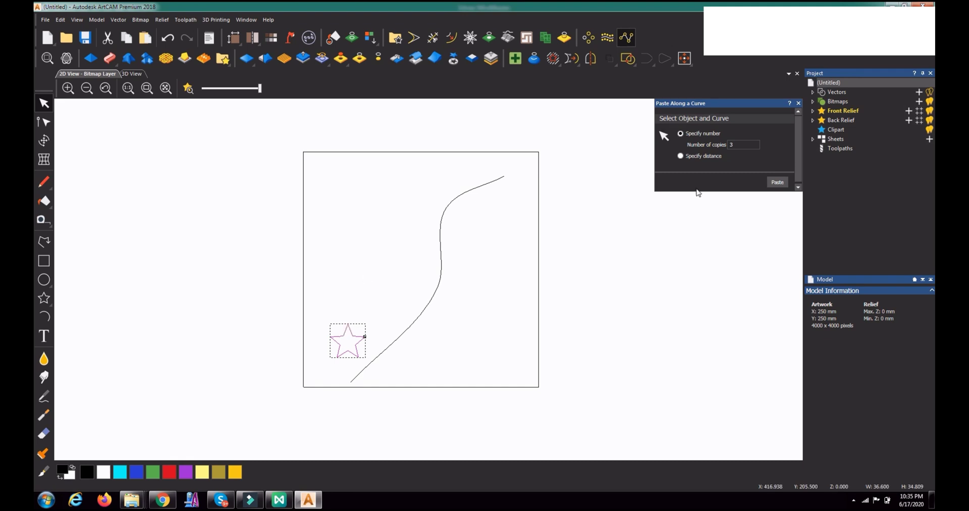
left_click(438, 290, "shift")
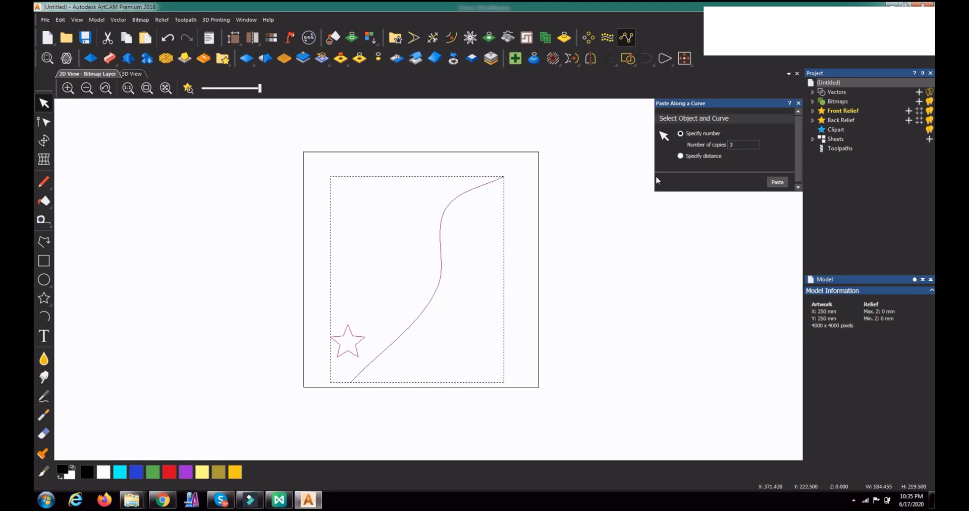
double_click(735, 144)
left_click(775, 183)
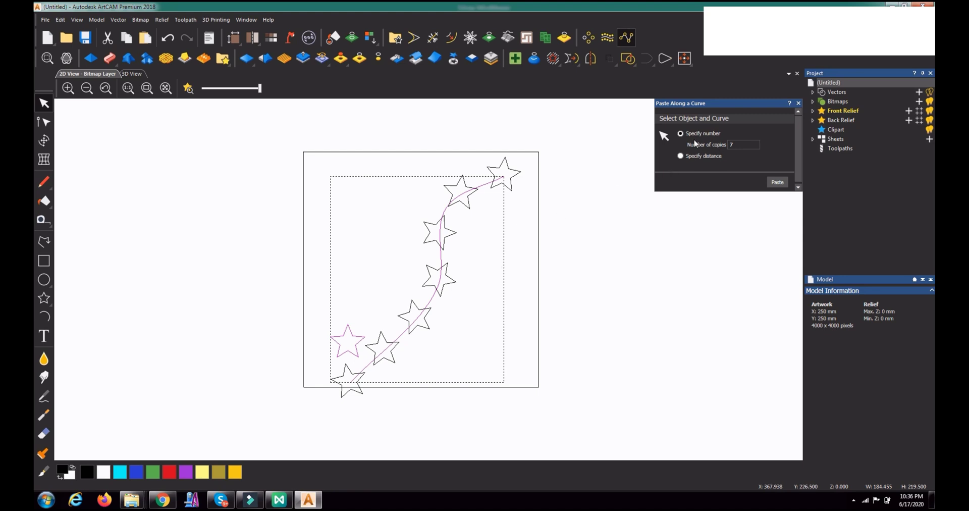
left_click(729, 144)
key("ctrl+z")
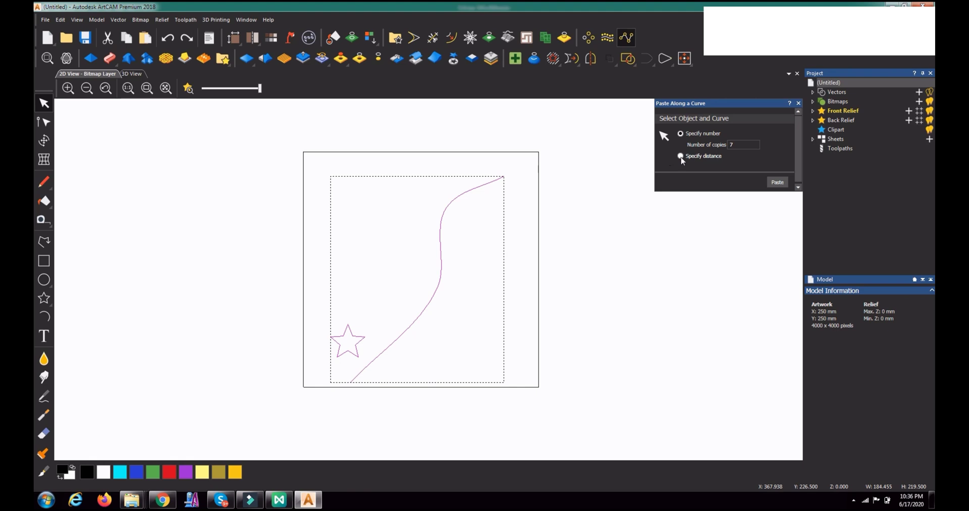
- Switch the paste to a specified distance of 50 mm between copies, paste the star along the curve, and undo the paste
left_click(680, 157)
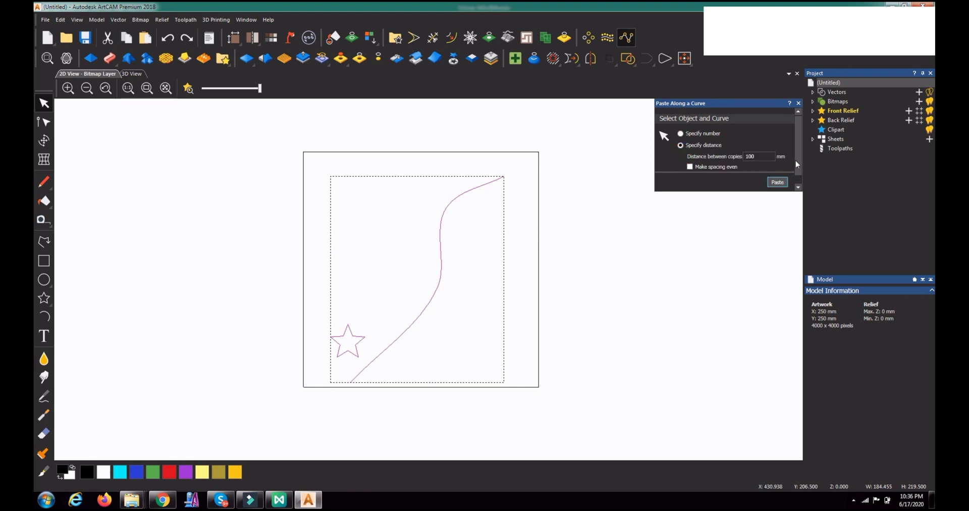
left_click_drag(757, 156, 744, 158)
type("50")
left_click(777, 182)
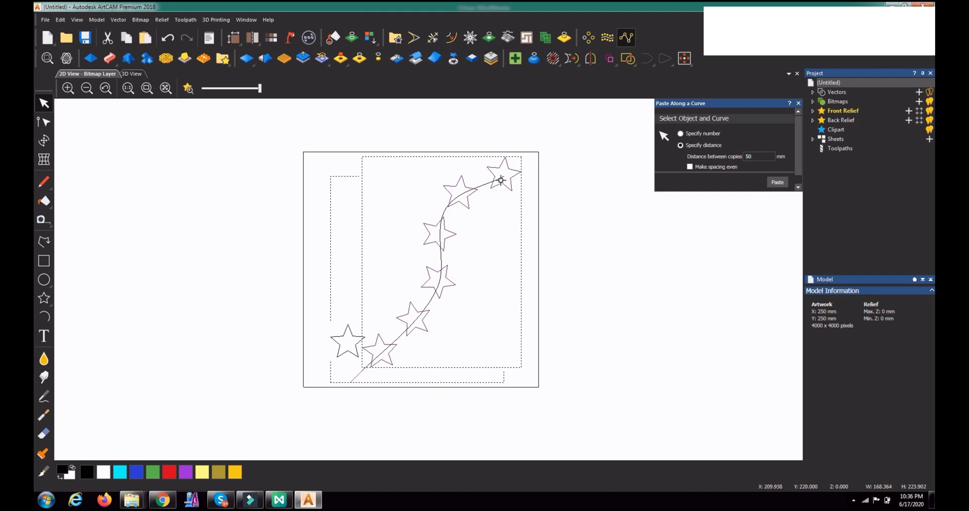
key("ctrl+z")
- Enable even spacing, reselect the star and the curve, and paste the star copies along the curve
left_click(690, 166)
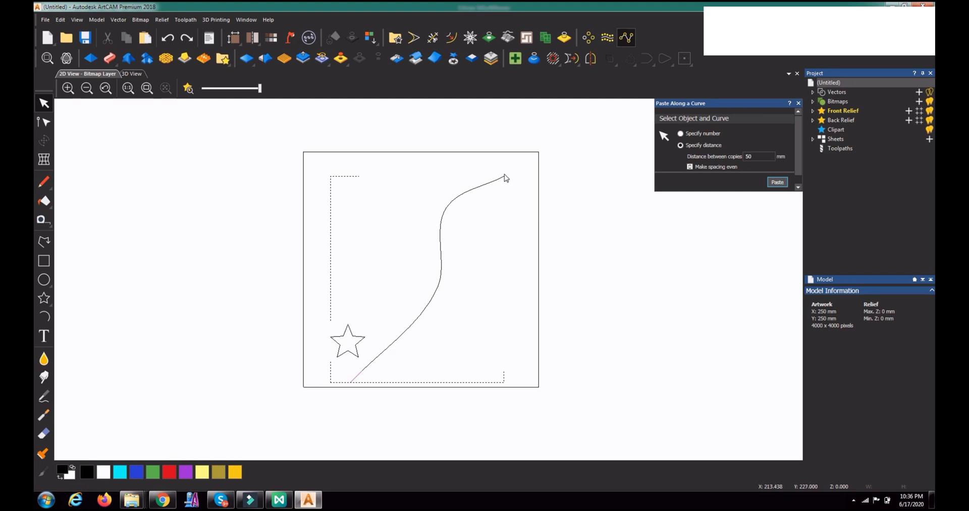
left_click(777, 182)
left_click(743, 171)
left_click(351, 349)
left_click(354, 351)
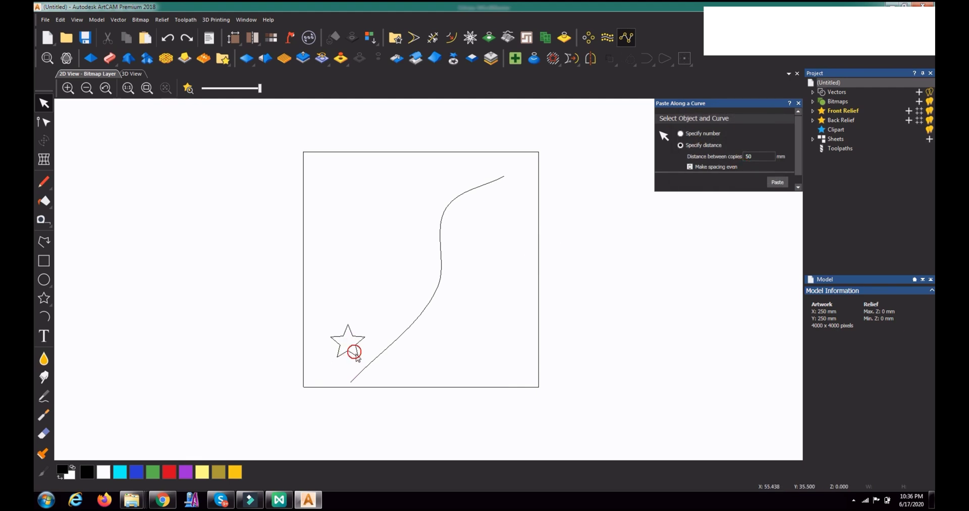
left_click(354, 351)
left_click(382, 349, "shift")
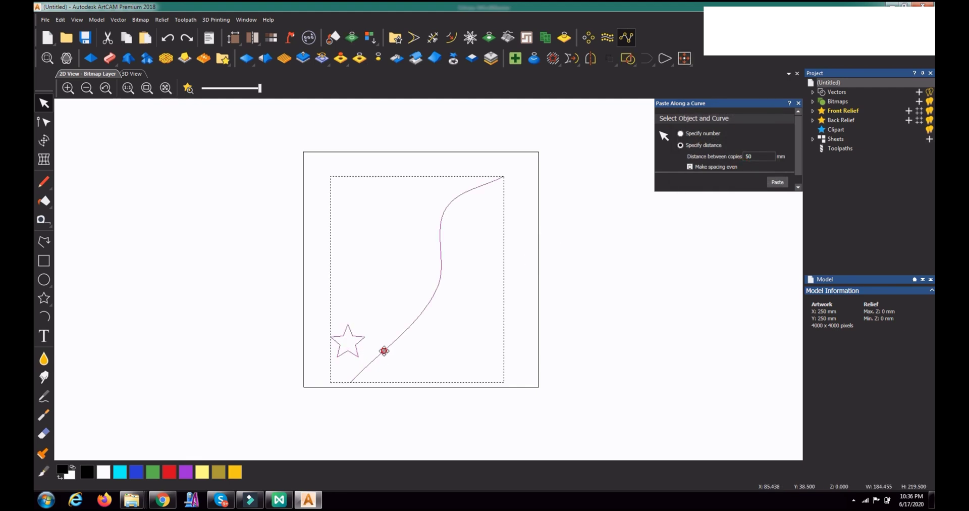
left_click(777, 182)
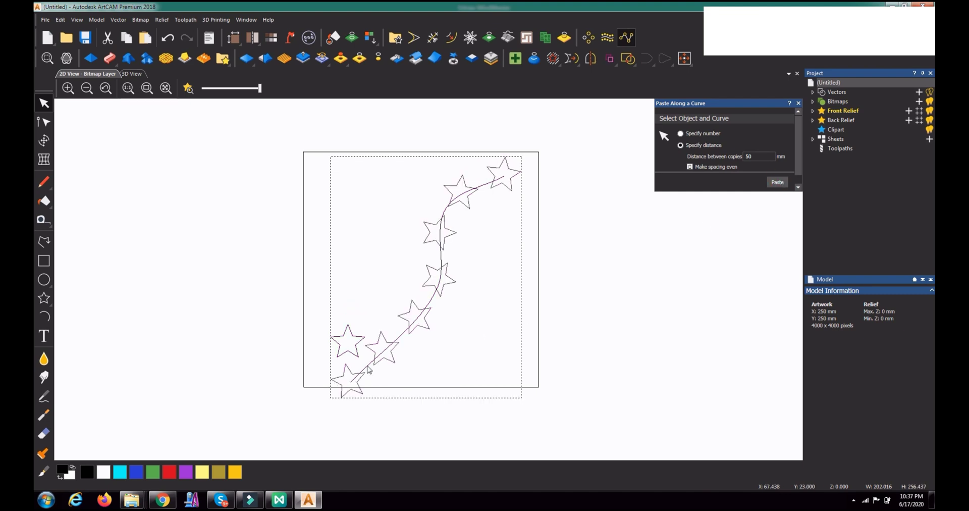